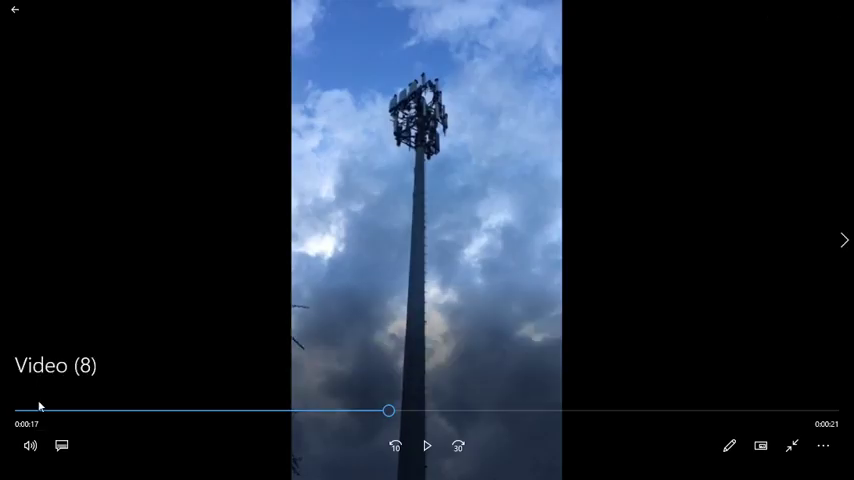
Step: Jump the tower video back to 0:00 on the seek bar
click(19, 411)
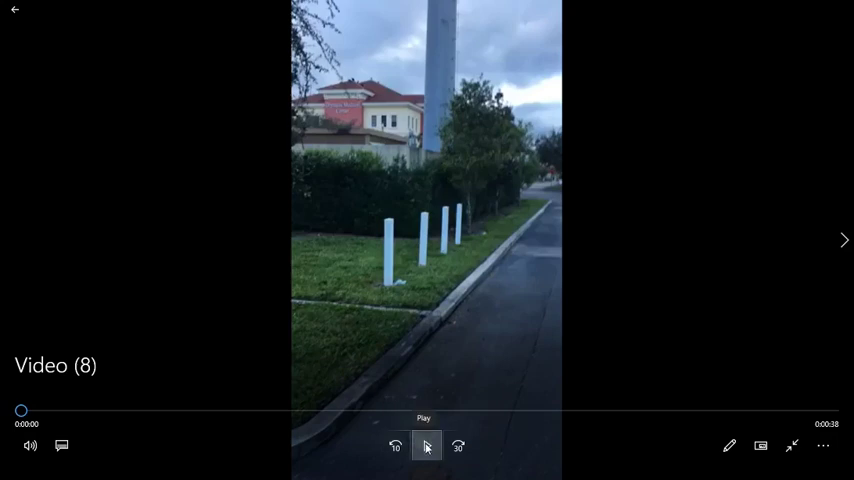
Step: Start the tower video playing and mute its sound from the volume popup
click(427, 447)
click(30, 446)
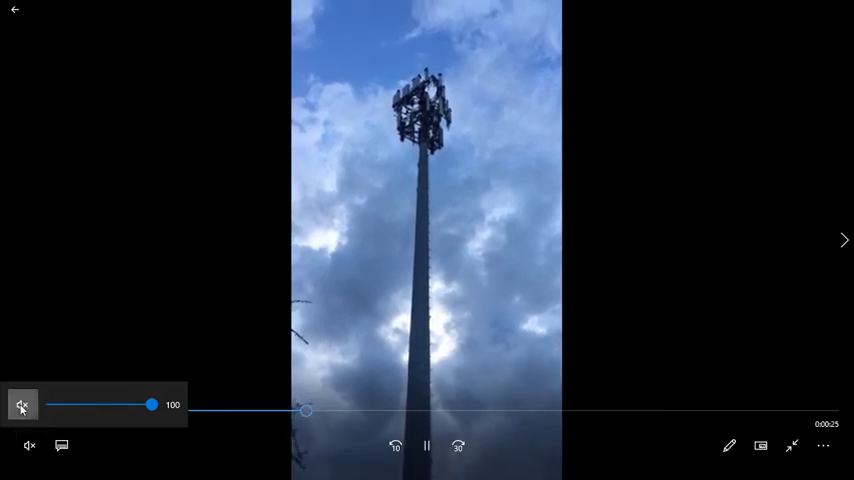
click(22, 406)
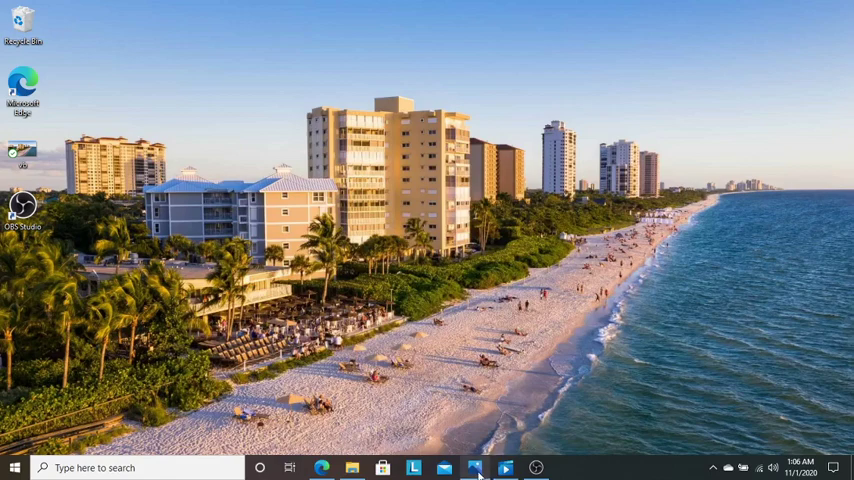
Step: Restore the tower photo from the taskbar and zoom it in to fill the window
click(475, 467)
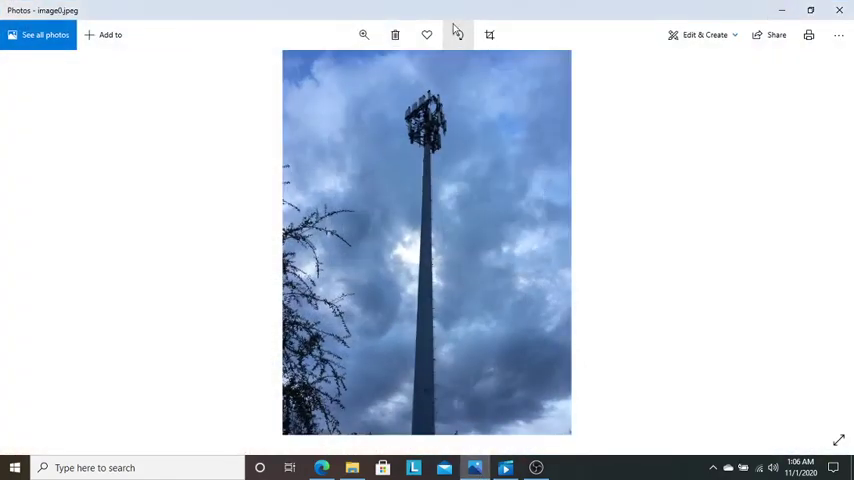
click(365, 35)
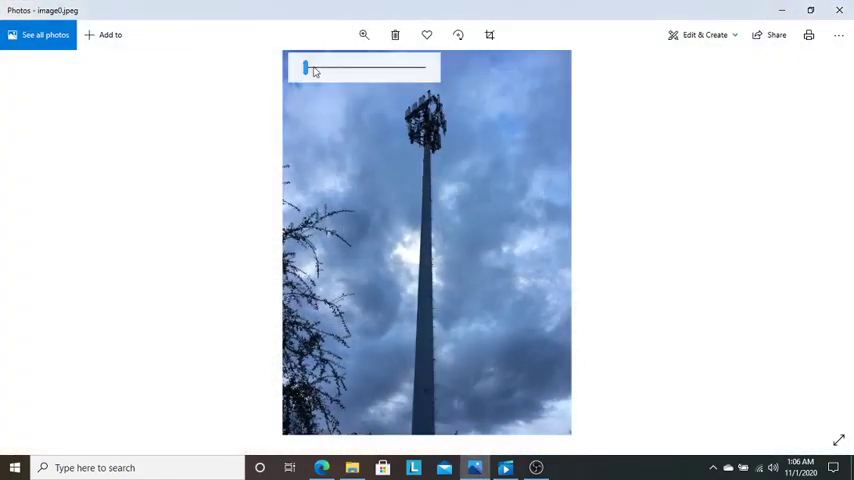
mouse_move(308, 70)
mouse_down()
mouse_move(316, 72)
mouse_move(307, 68)
mouse_up()
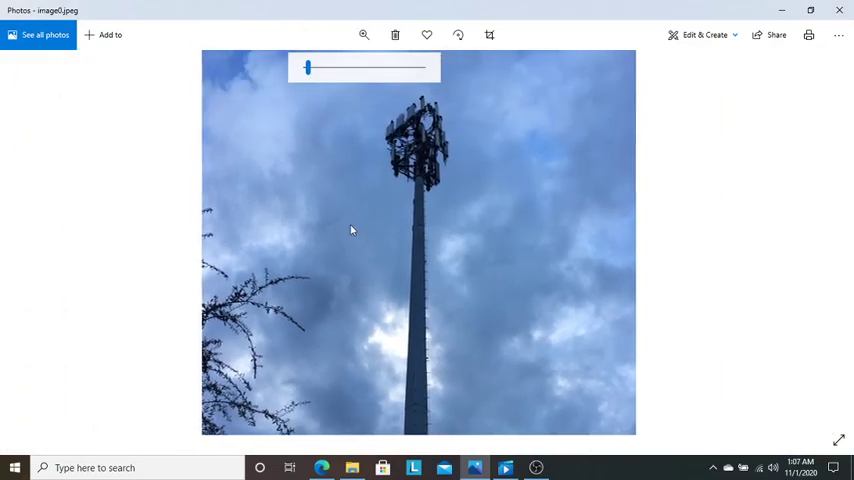
click(345, 180)
Step: Zoom in closely, center the antenna array, and bring up the window menu
click(364, 36)
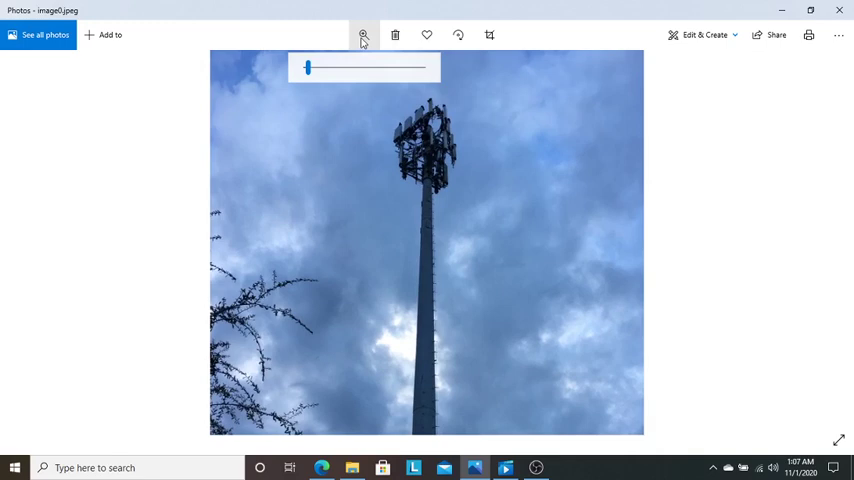
drag(309, 70, 320, 72)
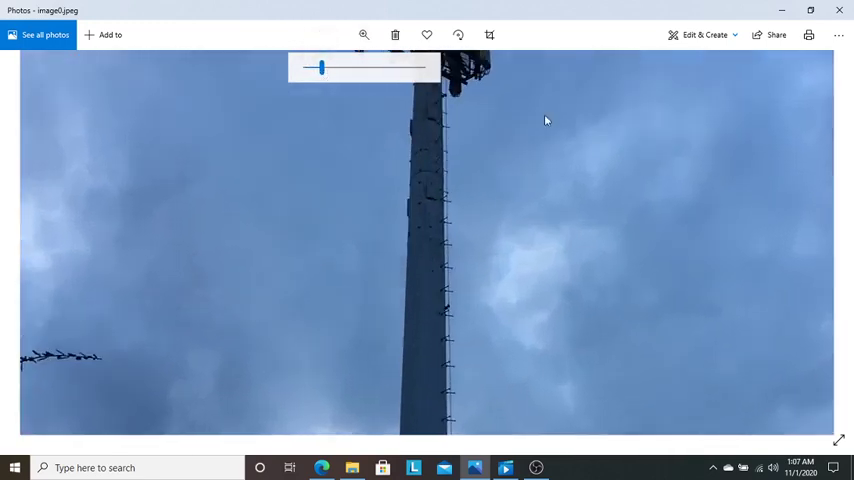
mouse_move(545, 120)
mouse_down()
mouse_move(557, 259)
mouse_move(555, 444)
mouse_up()
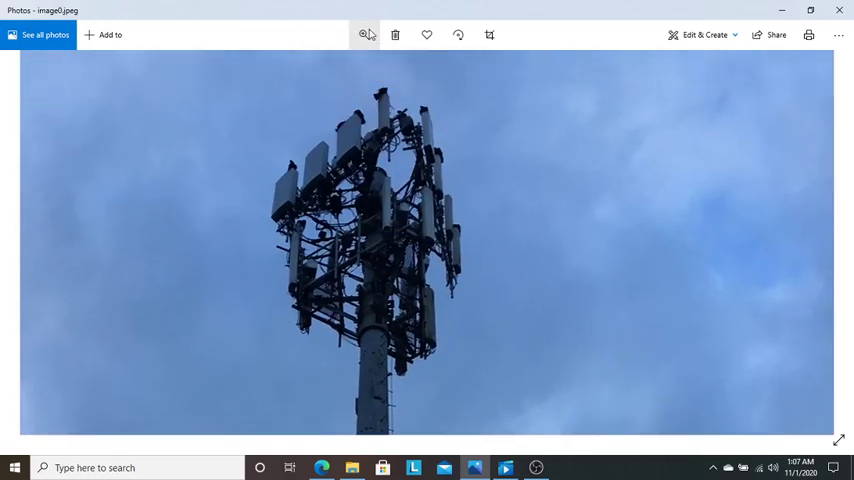
click(364, 35)
drag(323, 70, 337, 70)
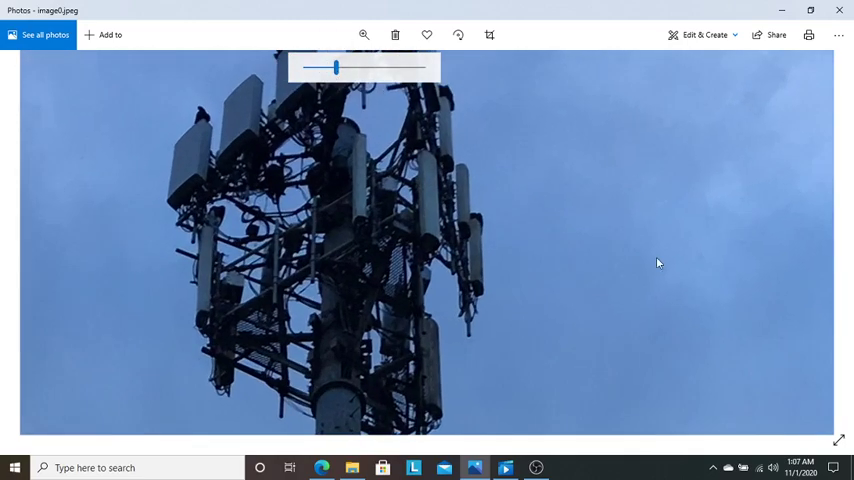
mouse_move(658, 263)
mouse_down()
mouse_move(673, 200)
mouse_move(660, 297)
mouse_move(694, 317)
mouse_move(776, 254)
mouse_move(772, 272)
mouse_move(741, 292)
mouse_move(736, 271)
mouse_move(708, 296)
mouse_up()
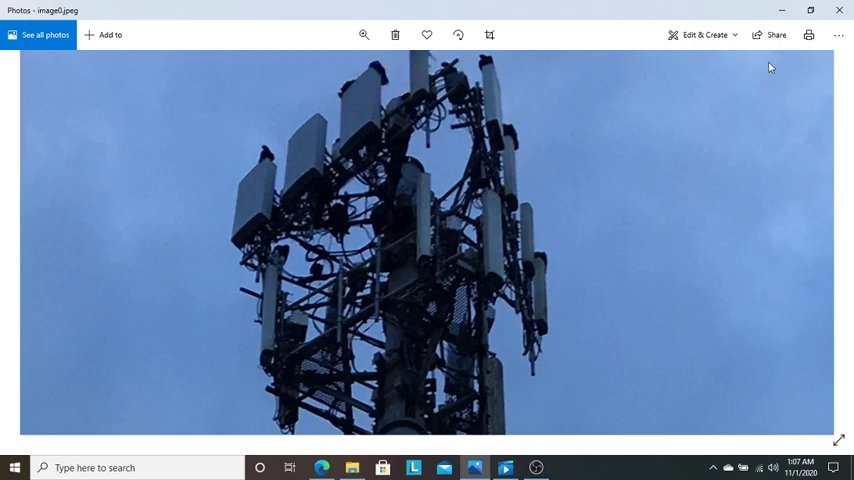
right_click(778, 10)
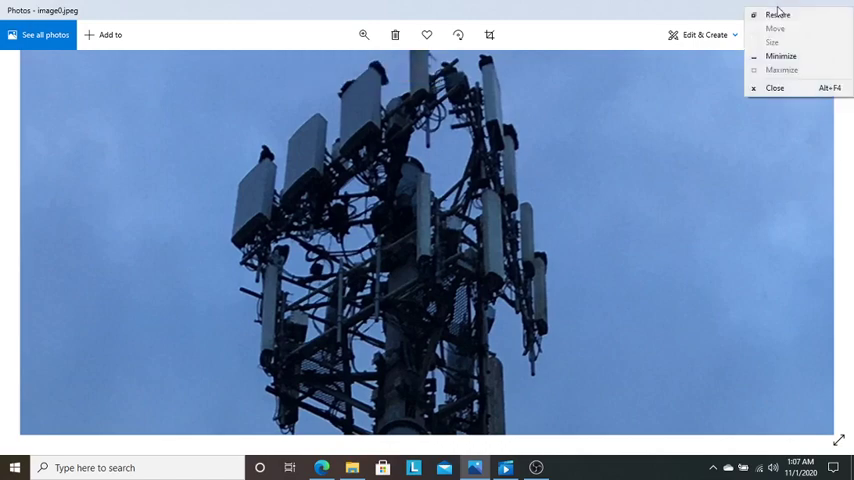
click(705, 69)
click(782, 10)
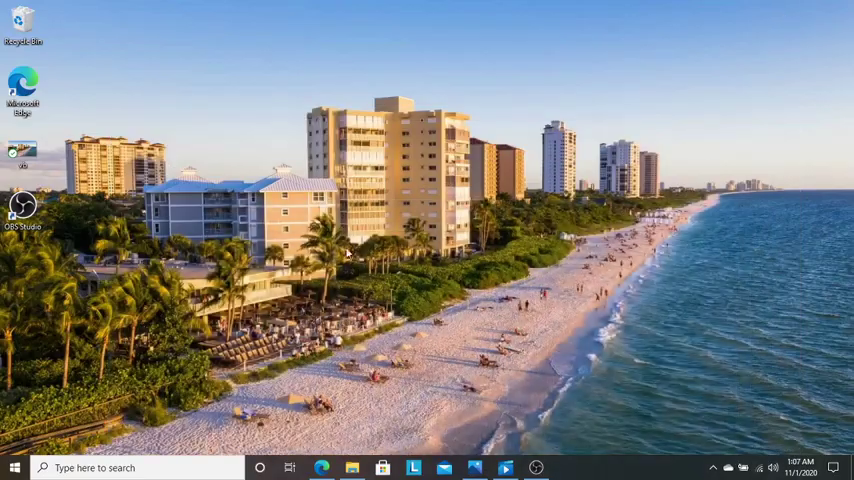
click(322, 467)
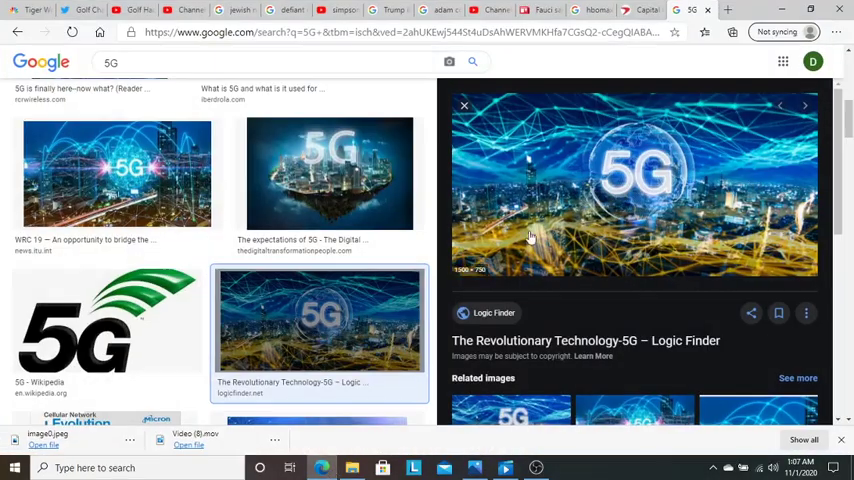
mouse_move(321, 320)
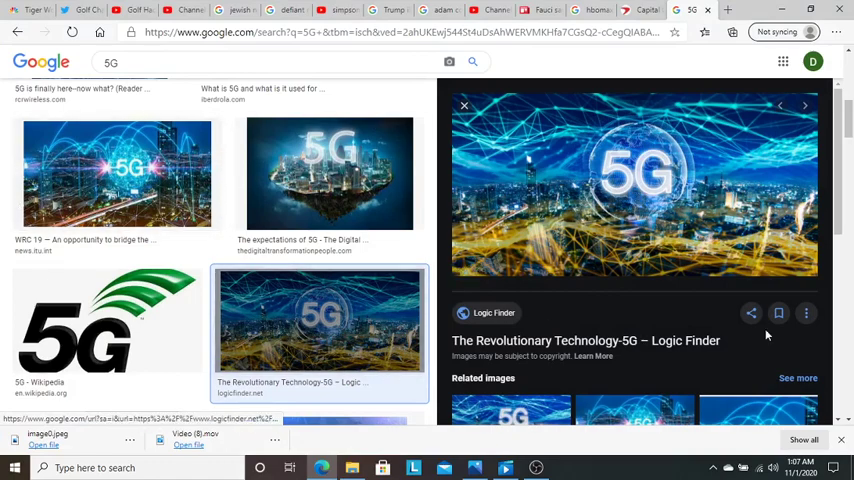
click(475, 468)
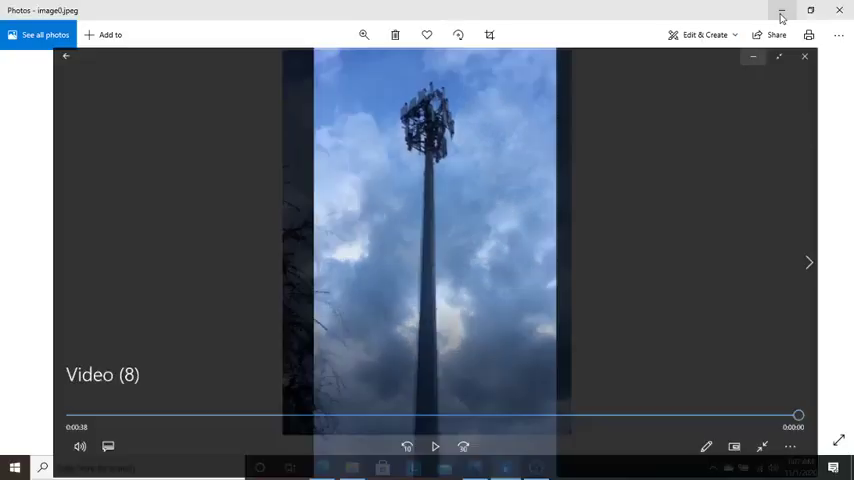
click(475, 468)
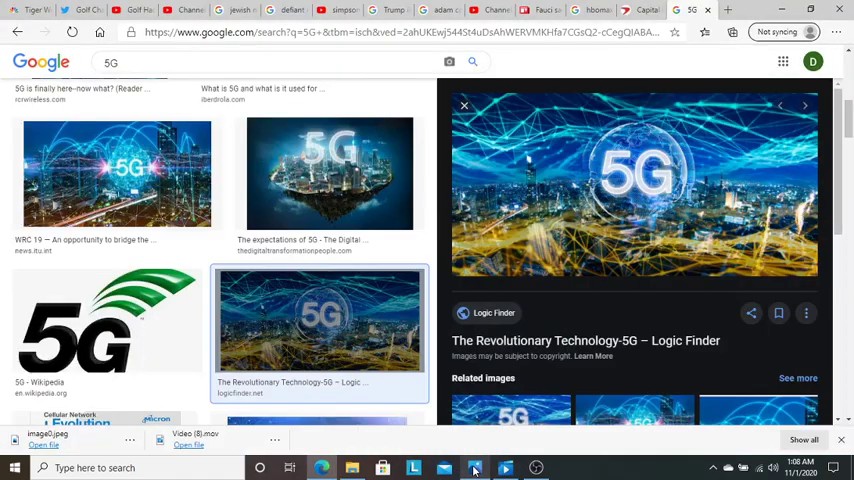
click(475, 468)
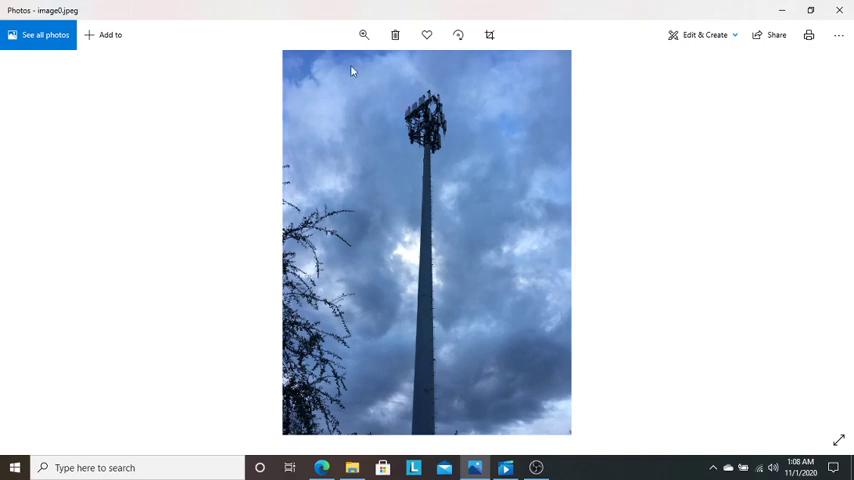
Step: Zoom in with the slider and pan up to the tower's antenna array
click(364, 35)
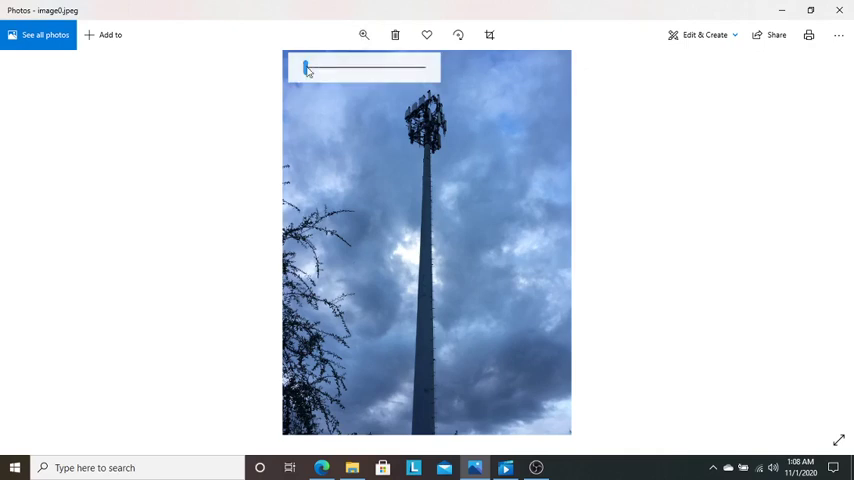
drag(306, 68, 325, 70)
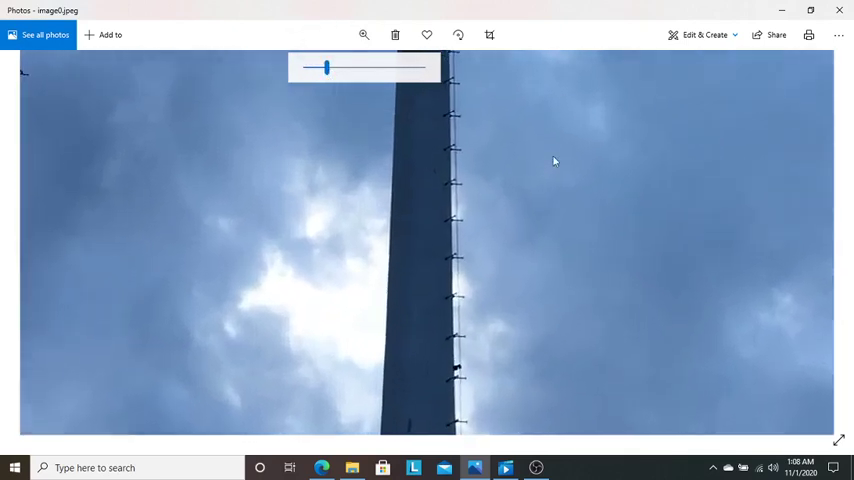
drag(555, 162, 526, 423)
drag(533, 209, 547, 209)
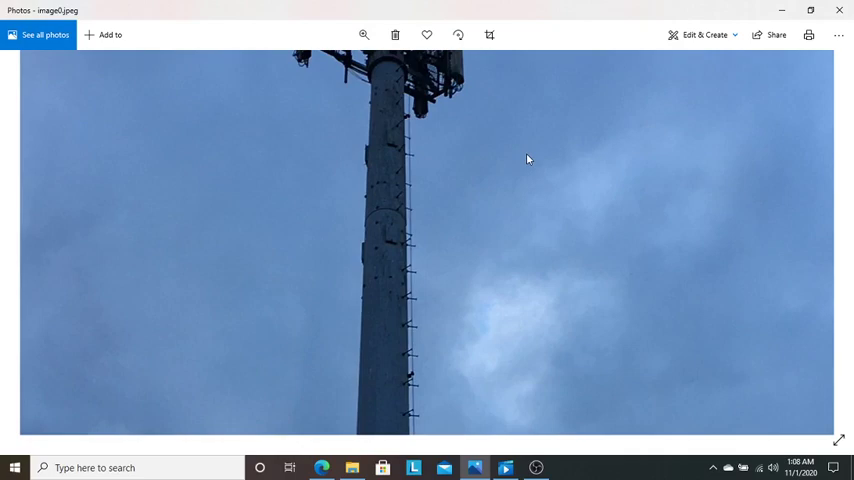
drag(528, 159, 509, 431)
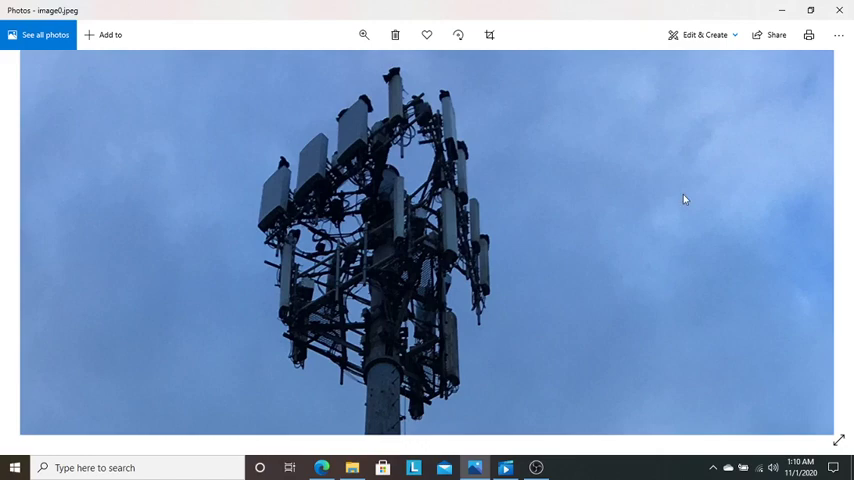
click(322, 468)
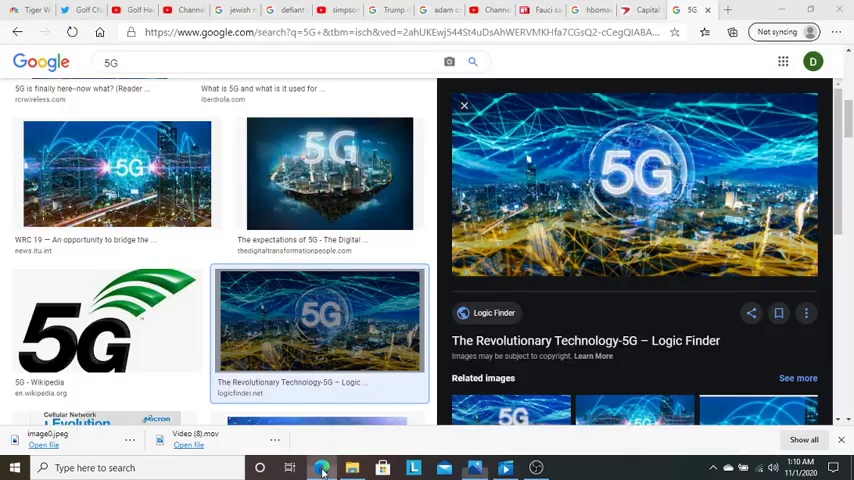
mouse_move(634, 185)
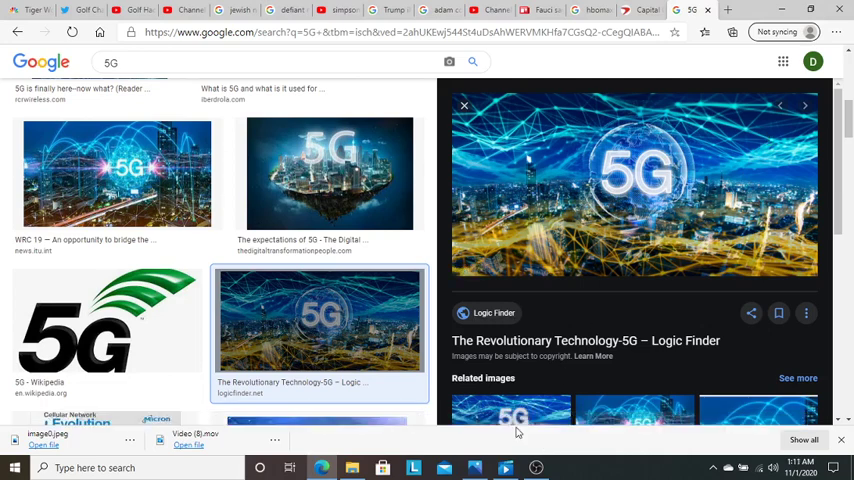
click(477, 470)
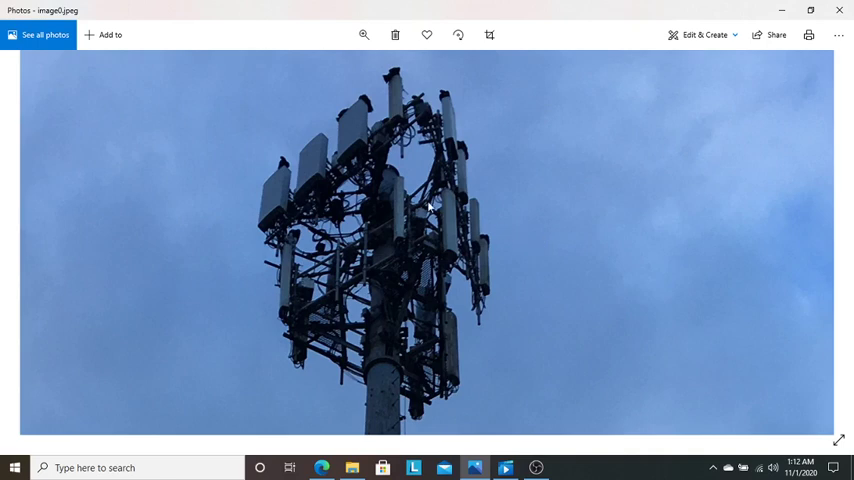
Step: Bring the OBS Studio window to the front from the taskbar
click(537, 468)
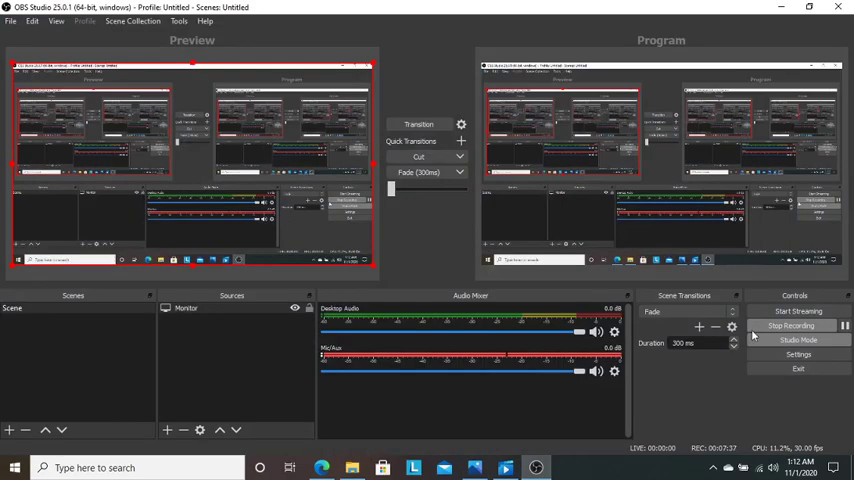